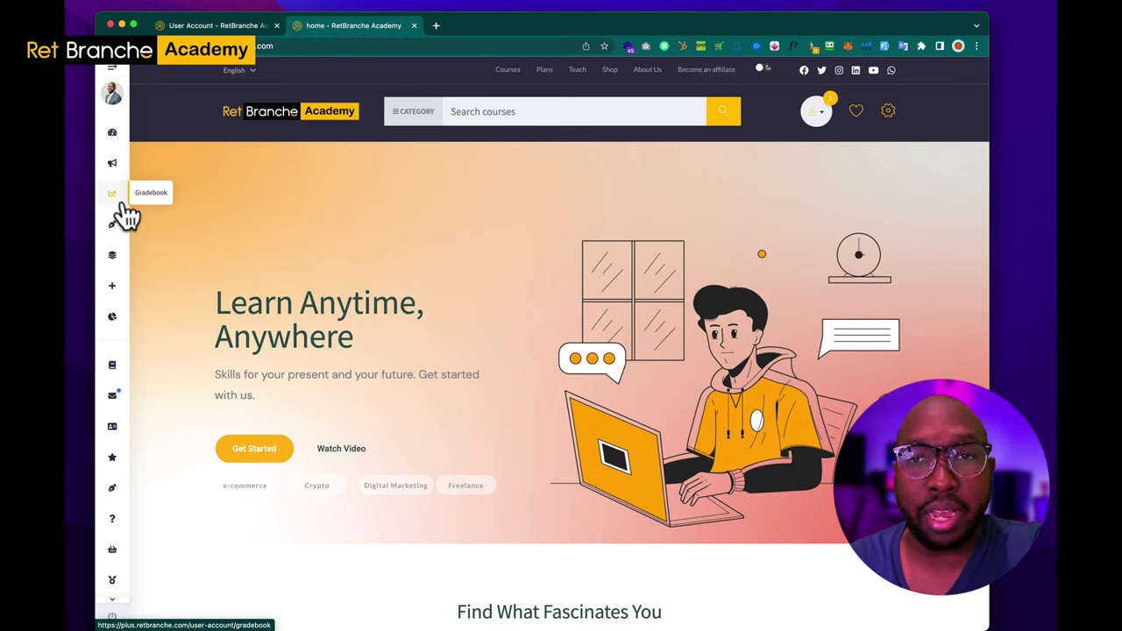
# Open the profile settings page of the signed-in account
pyautogui.click(819, 122)
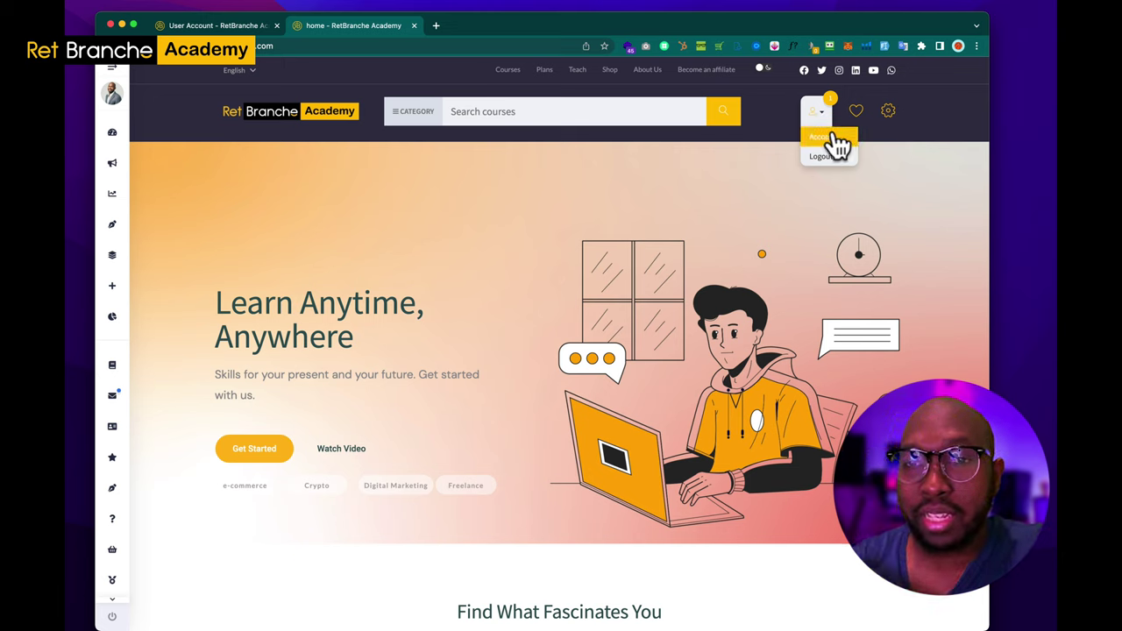
pyautogui.click(894, 123)
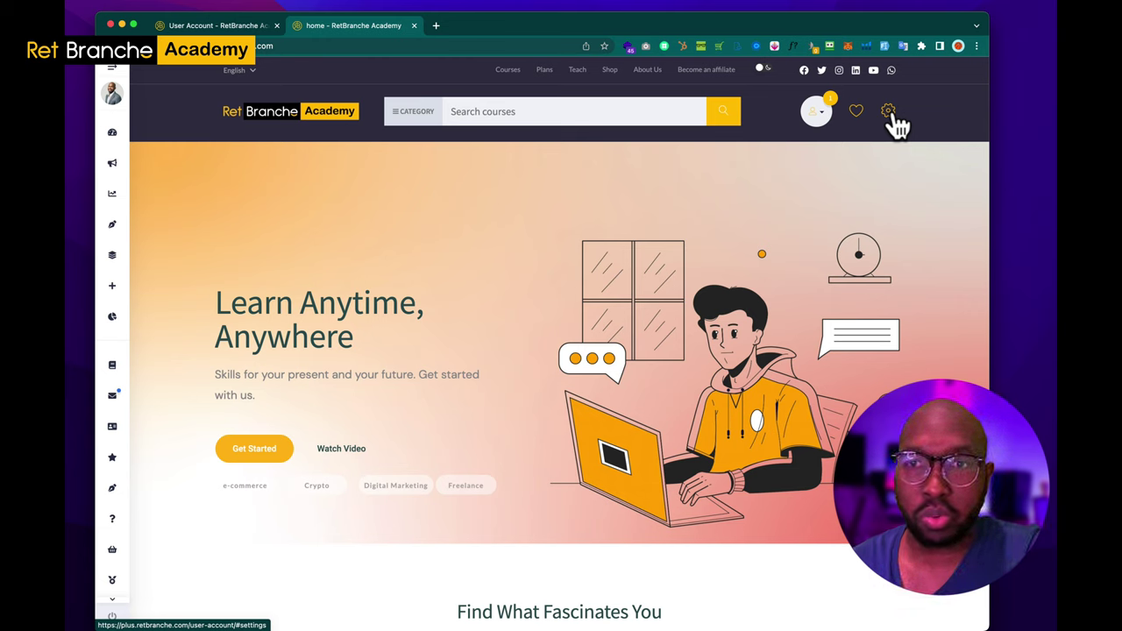
pyautogui.click(118, 104)
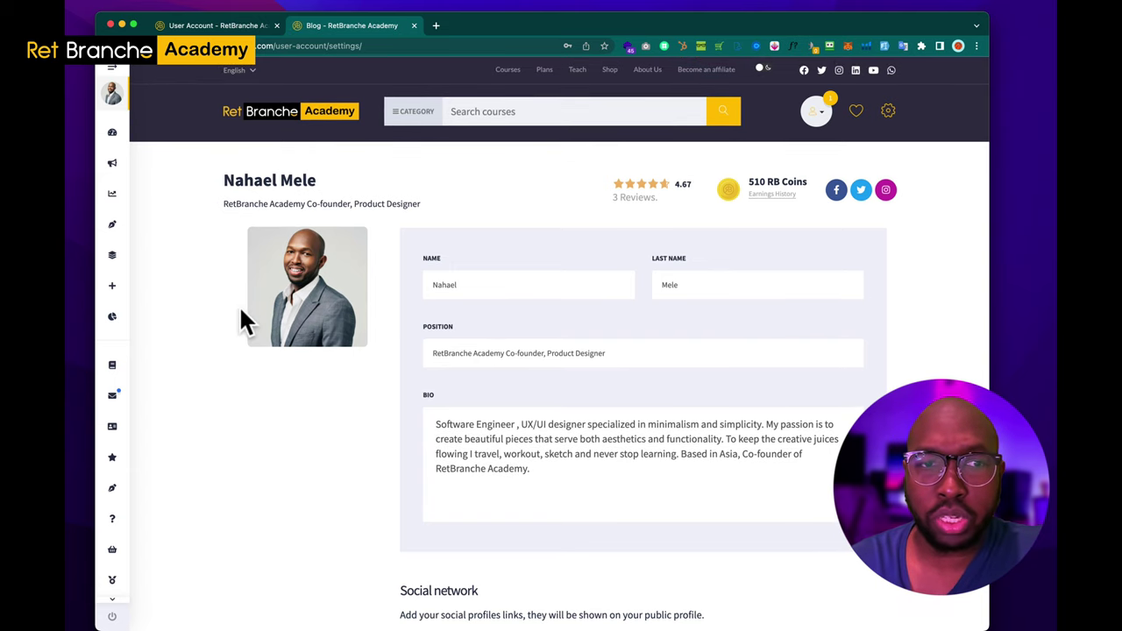
# Examine the name, last name, position and bio fields of the profile
pyautogui.moveTo(271, 301)
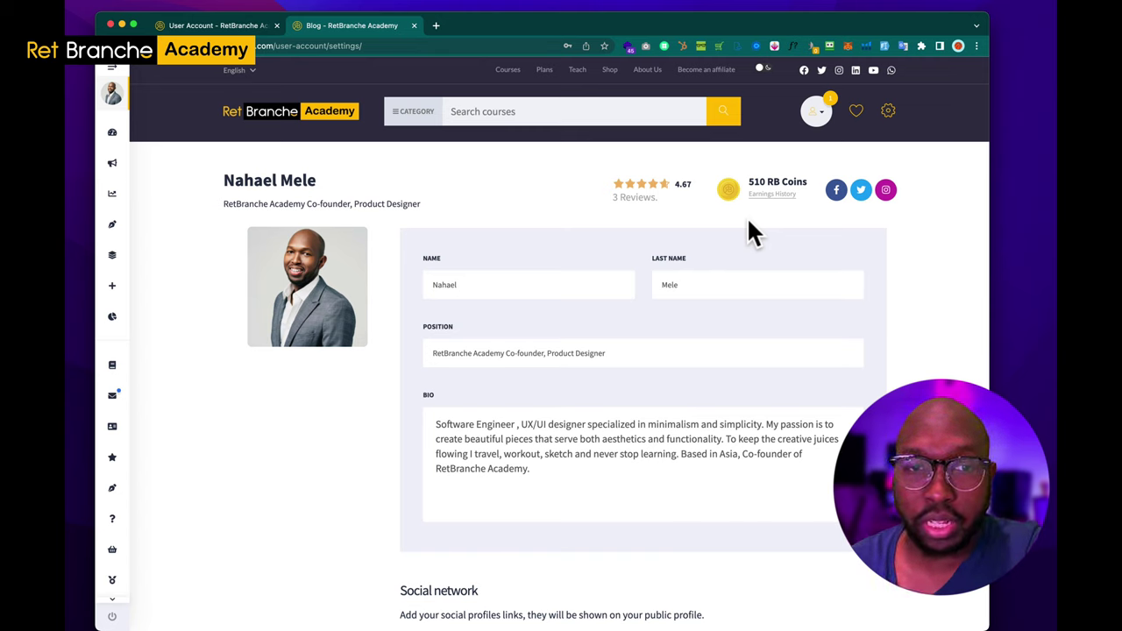
pyautogui.click(484, 285)
pyautogui.click(675, 292)
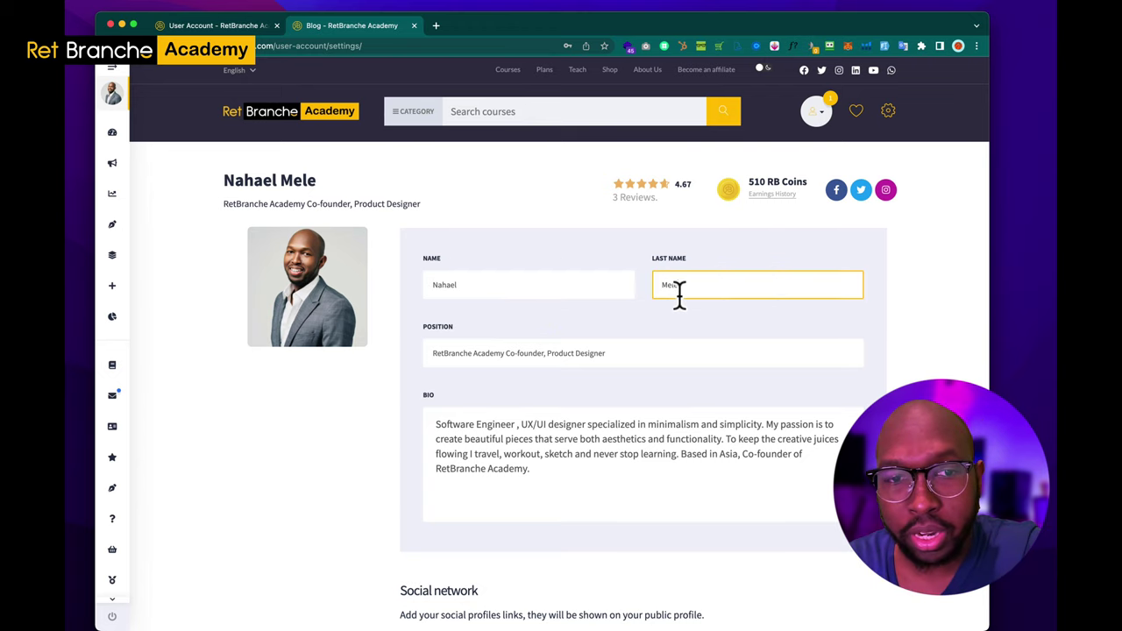
pyautogui.click(561, 342)
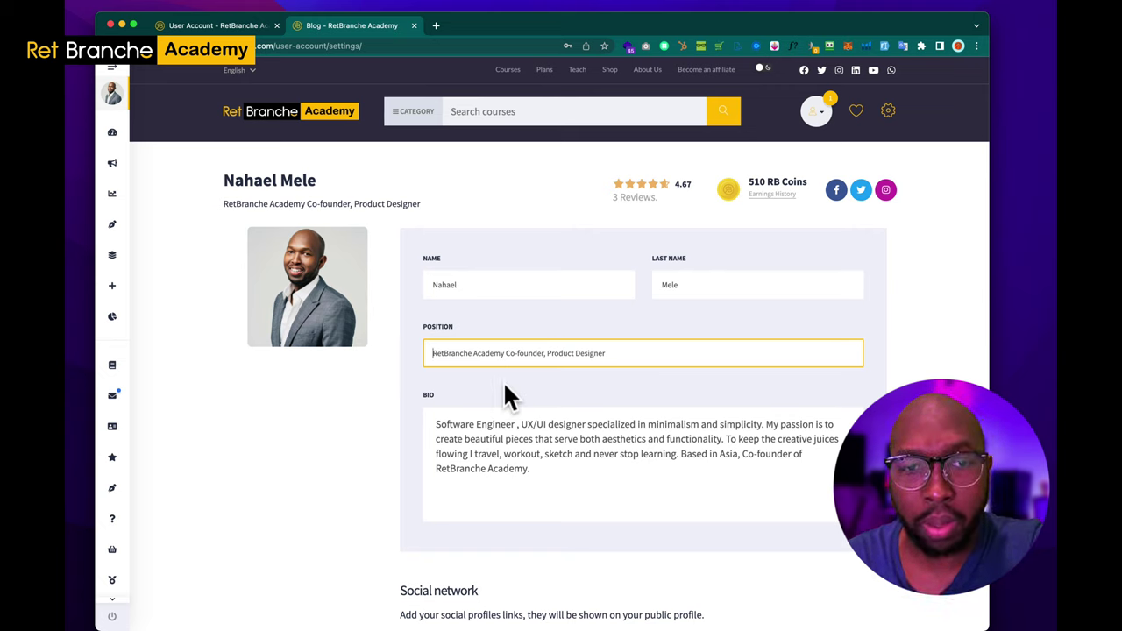
pyautogui.click(513, 453)
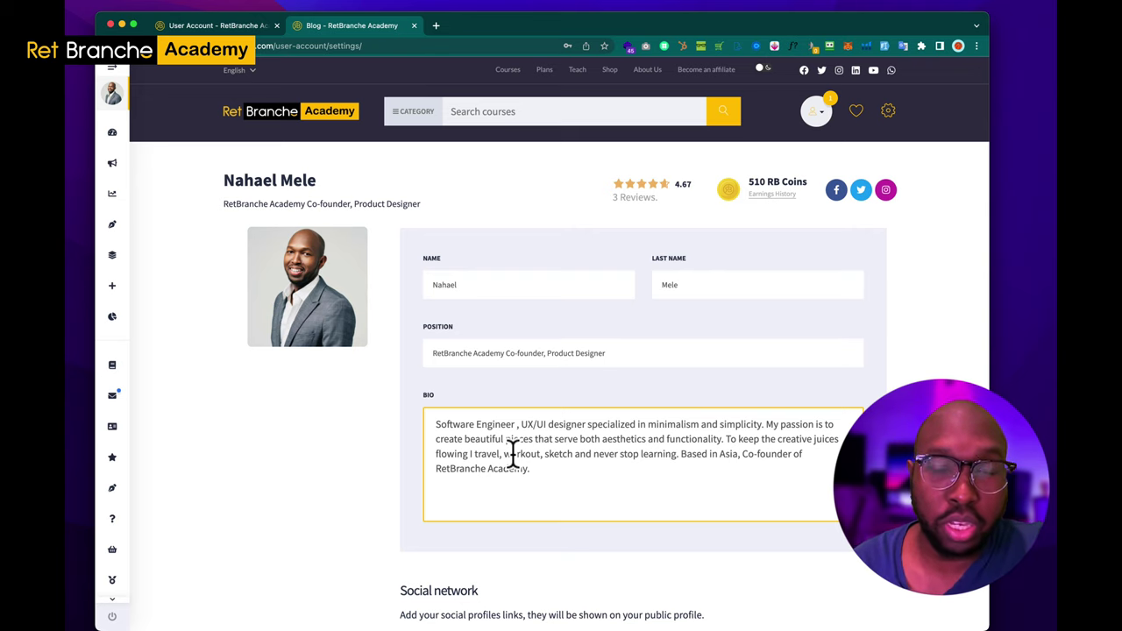
# Examine the Facebook, Twitter, Google Plus and Instagram link fields and the matching social icons in the profile header
pyautogui.scroll(-5, 513, 453)
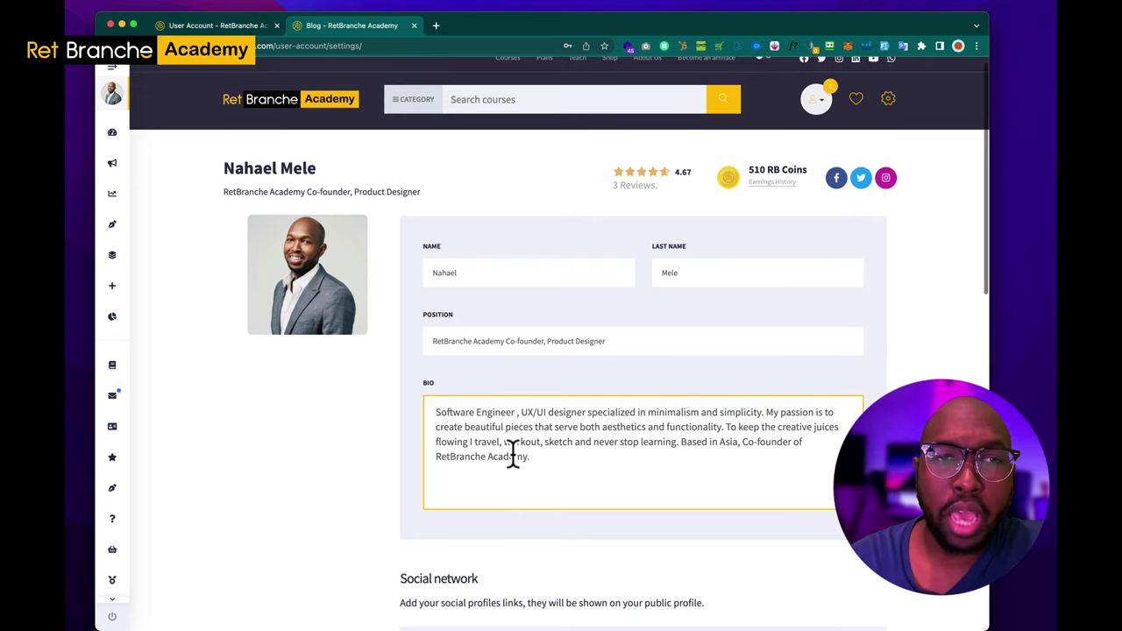
pyautogui.scroll(-2, 504, 375)
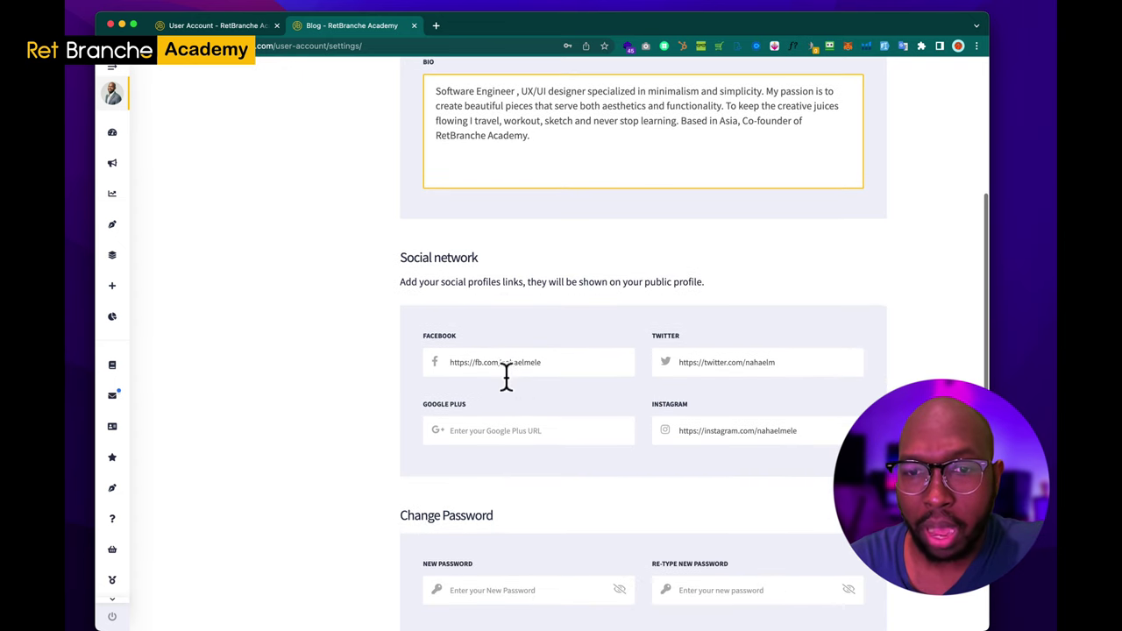
pyautogui.click(526, 360)
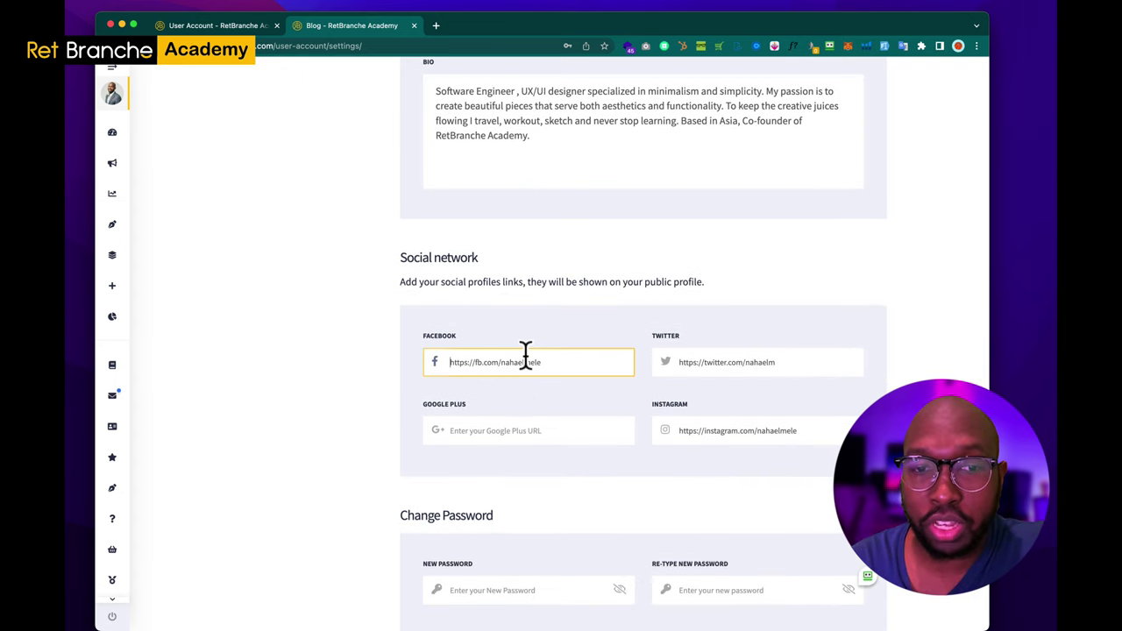
pyautogui.click(735, 353)
pyautogui.click(515, 434)
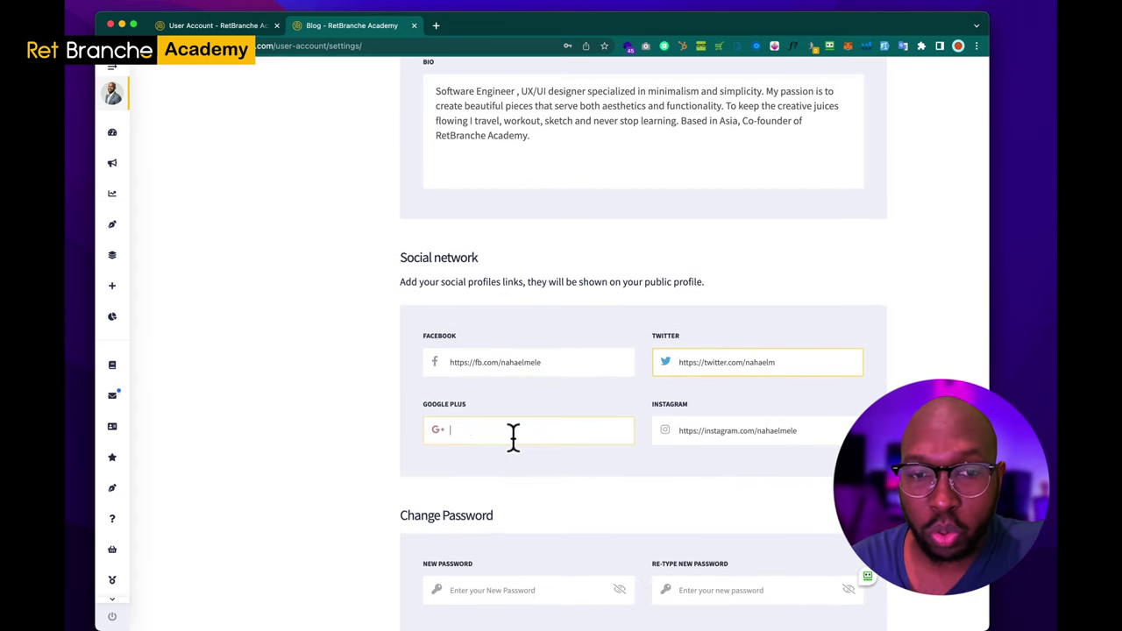
pyautogui.click(724, 437)
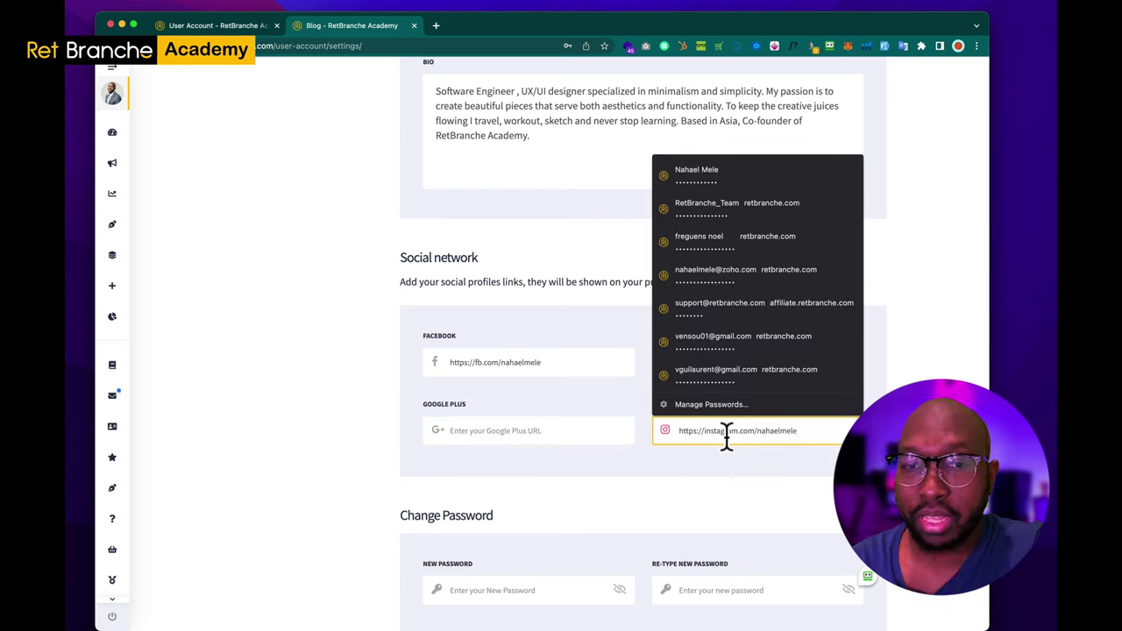
pyautogui.click(620, 459)
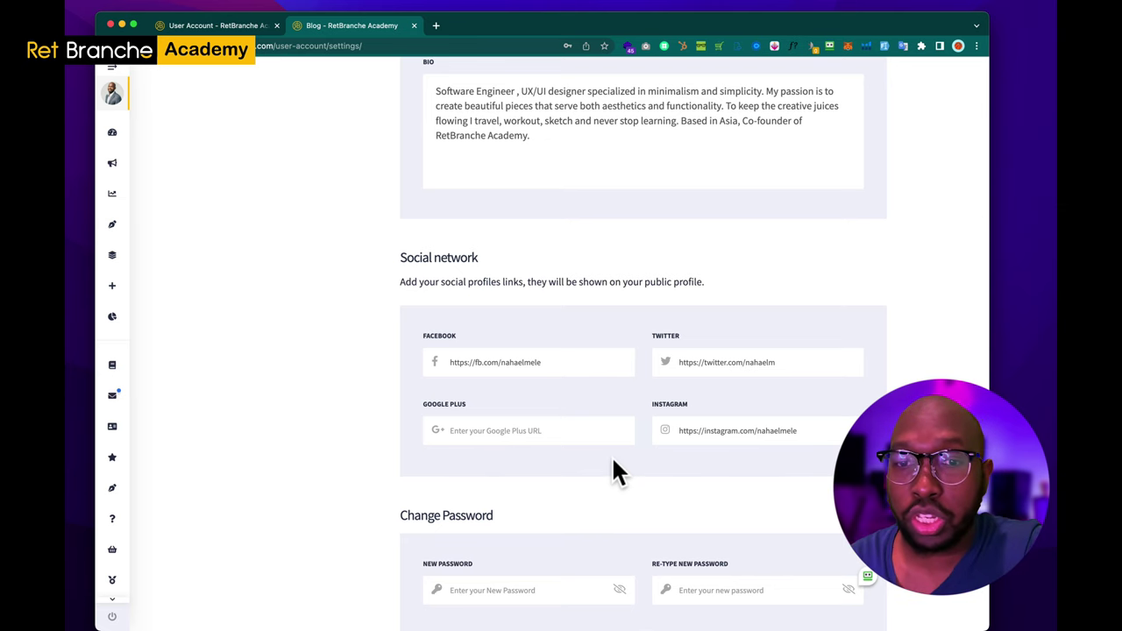
pyautogui.scroll(5, 614, 451)
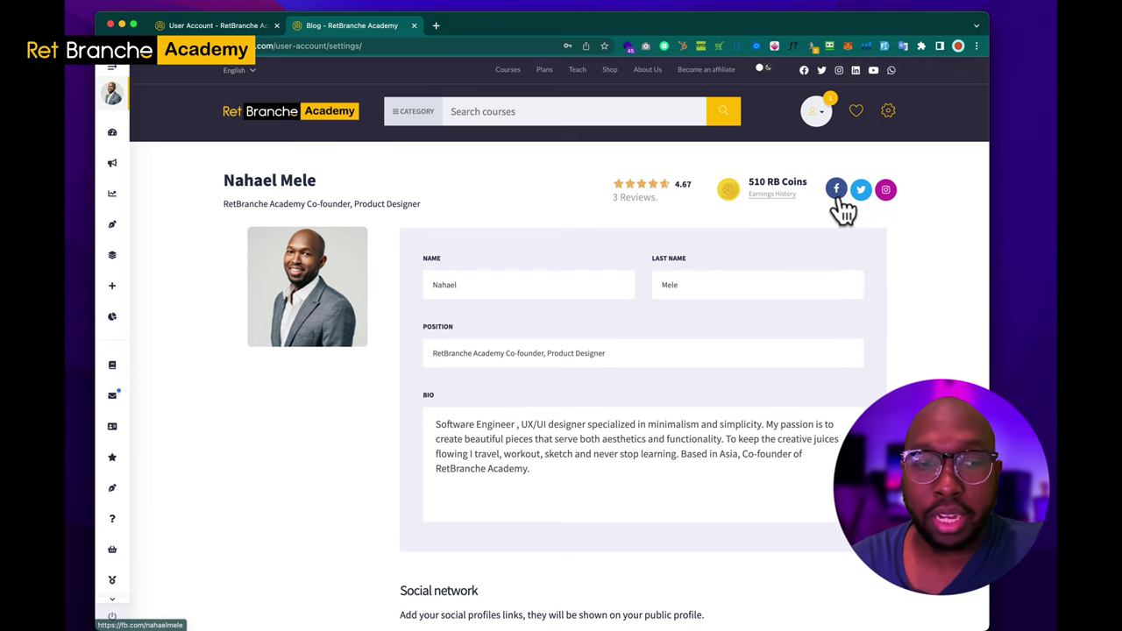
# Examine the new password and re-type password fields in the Change Password section
pyautogui.scroll(-2, 710, 469)
pyautogui.scroll(-8, 710, 469)
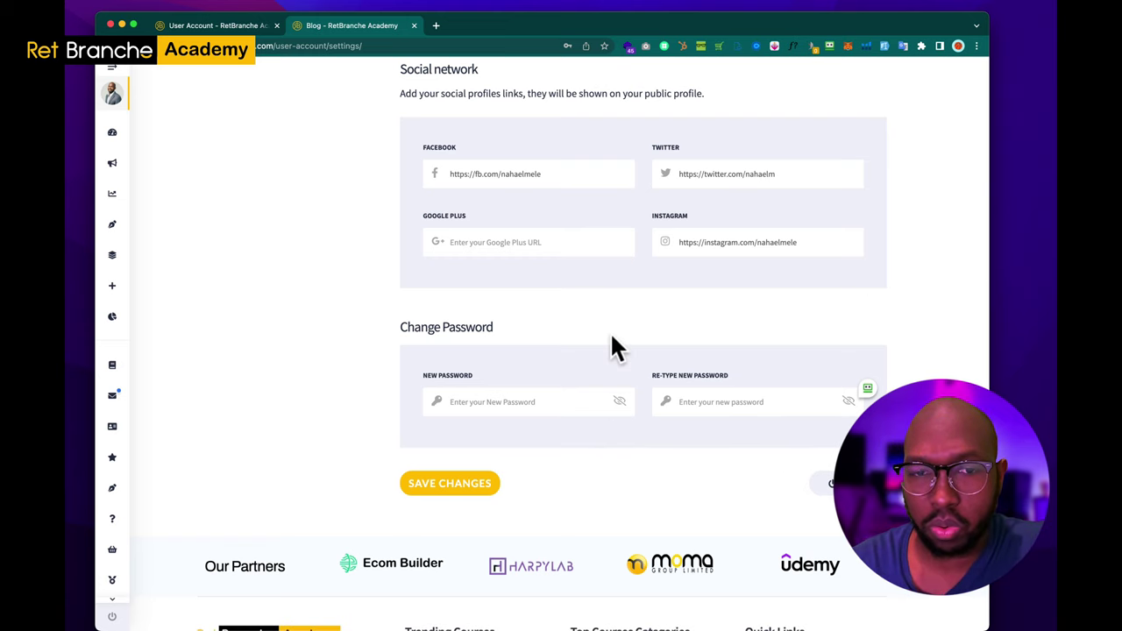
pyautogui.click(543, 396)
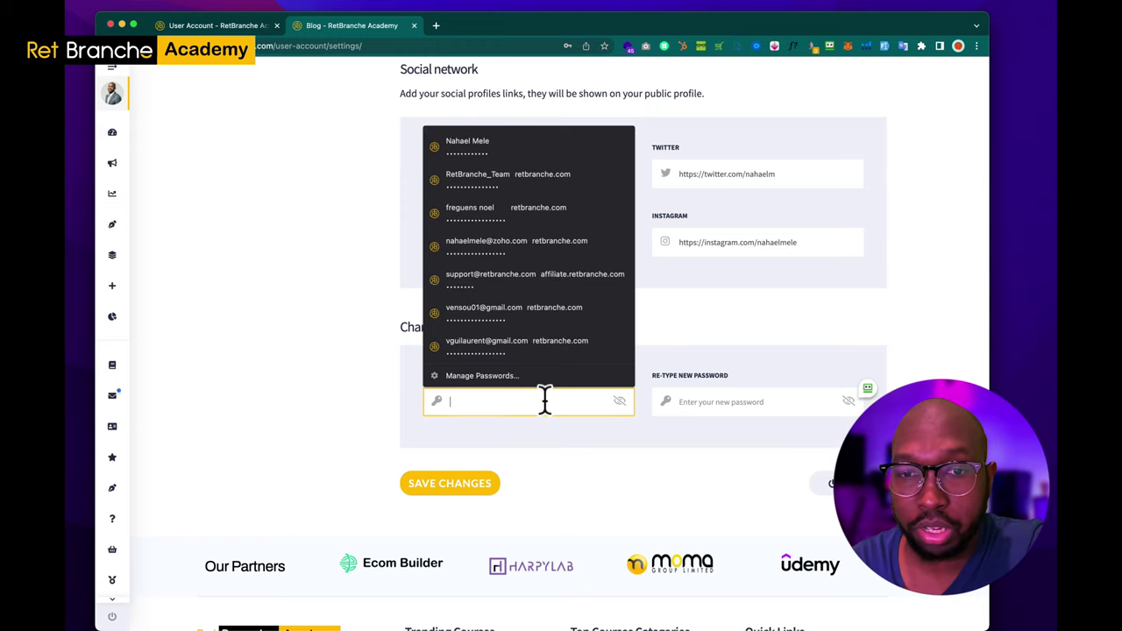
pyautogui.click(725, 328)
pyautogui.scroll(2, 705, 313)
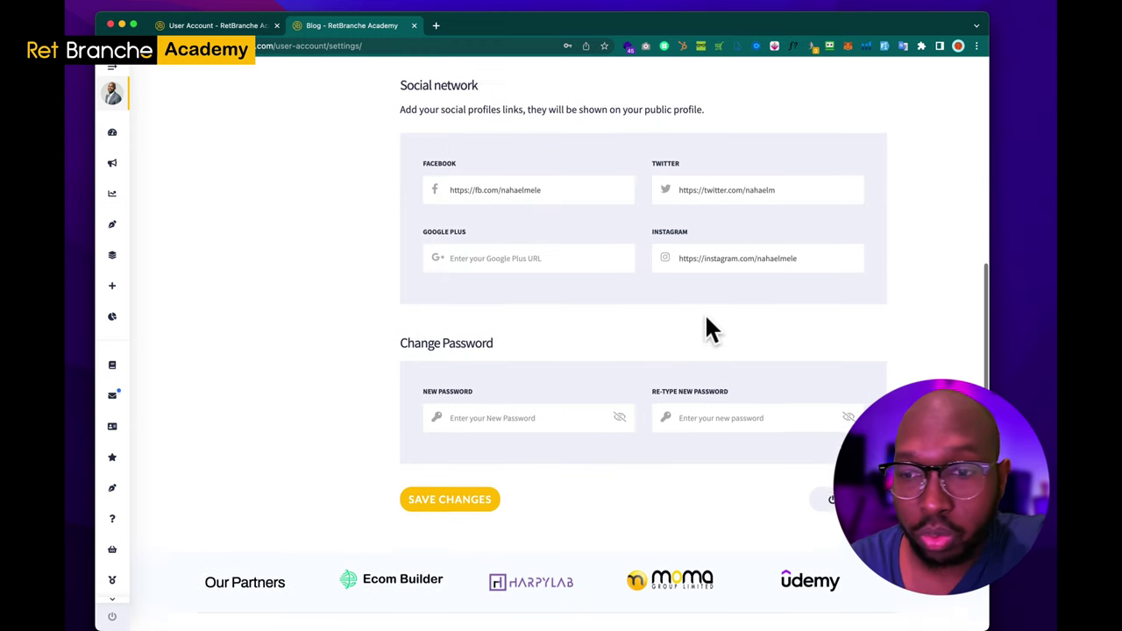
pyautogui.scroll(5, 706, 318)
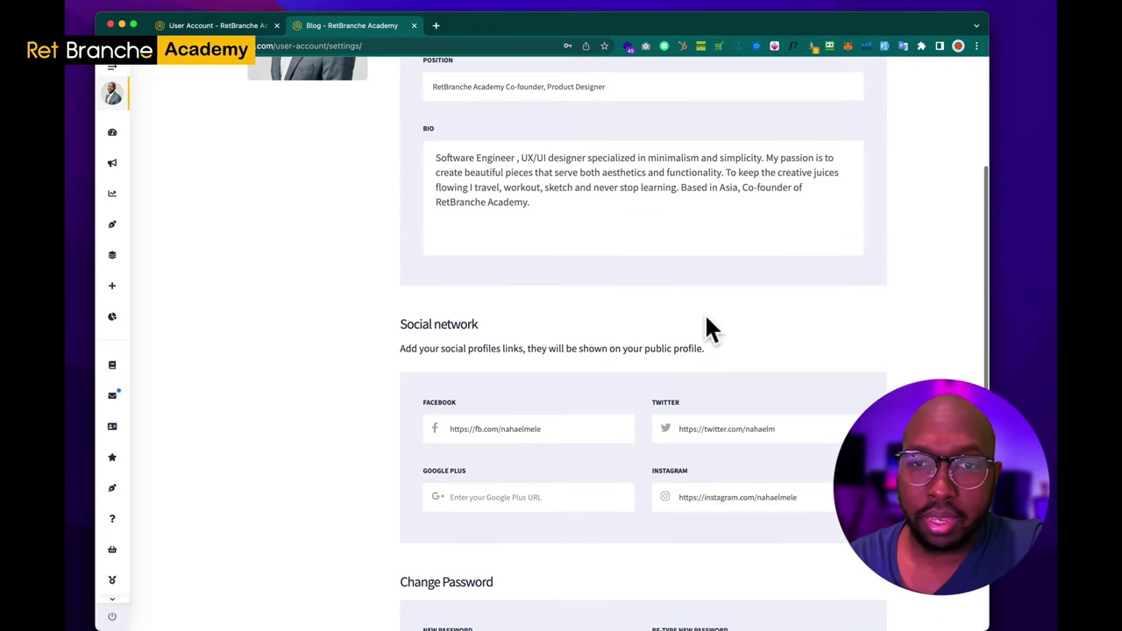
pyautogui.scroll(7, 705, 313)
pyautogui.moveTo(331, 320)
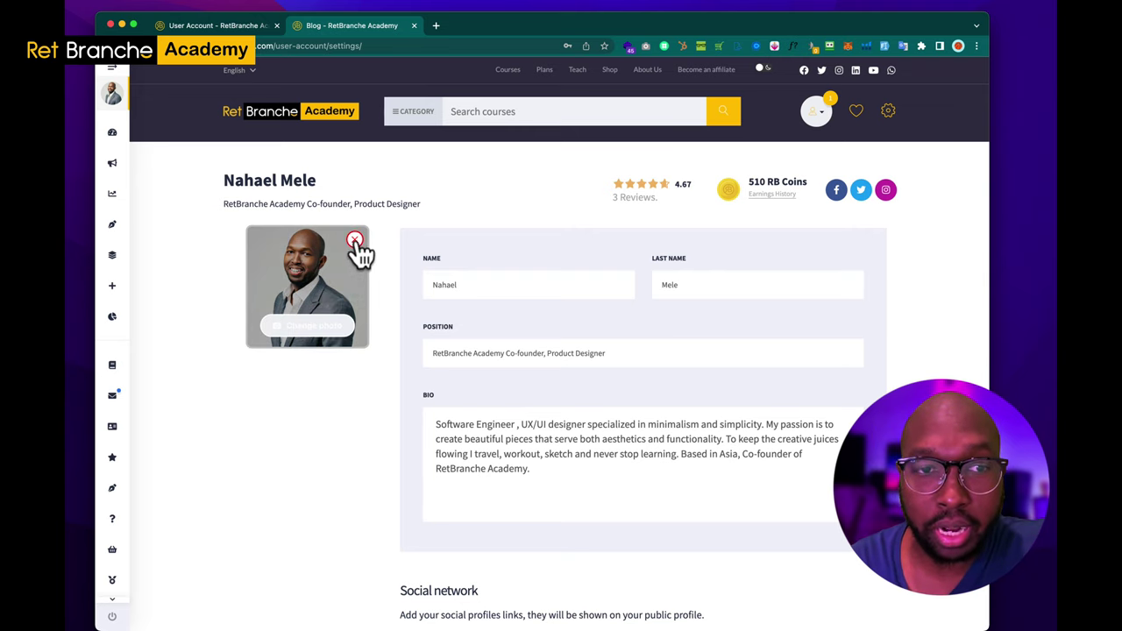
pyautogui.click(304, 324)
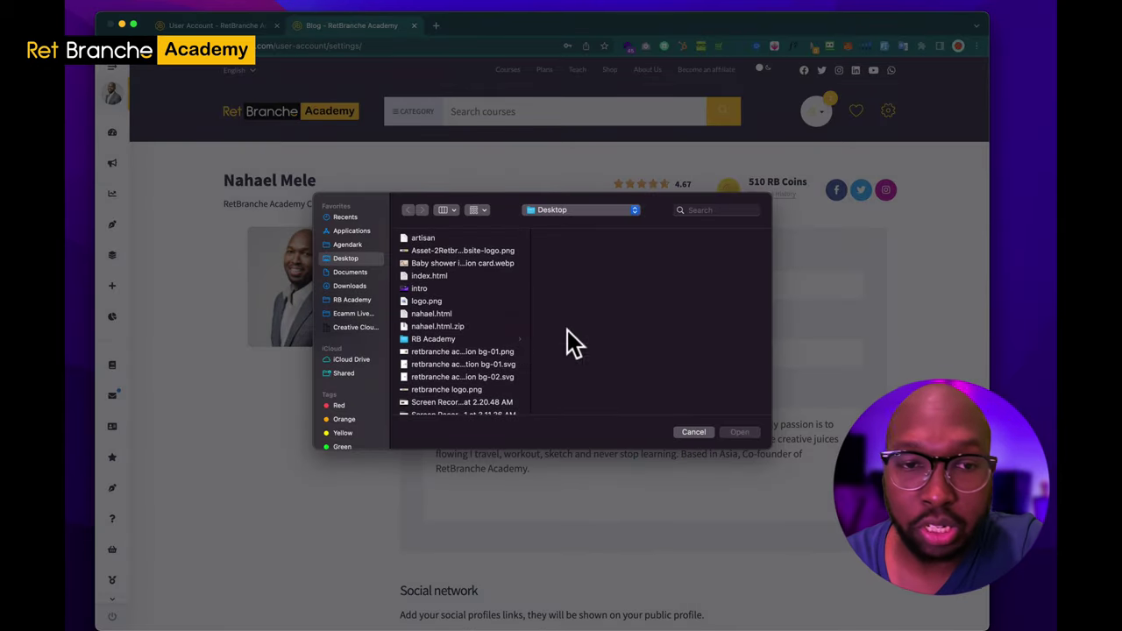
pyautogui.click(698, 429)
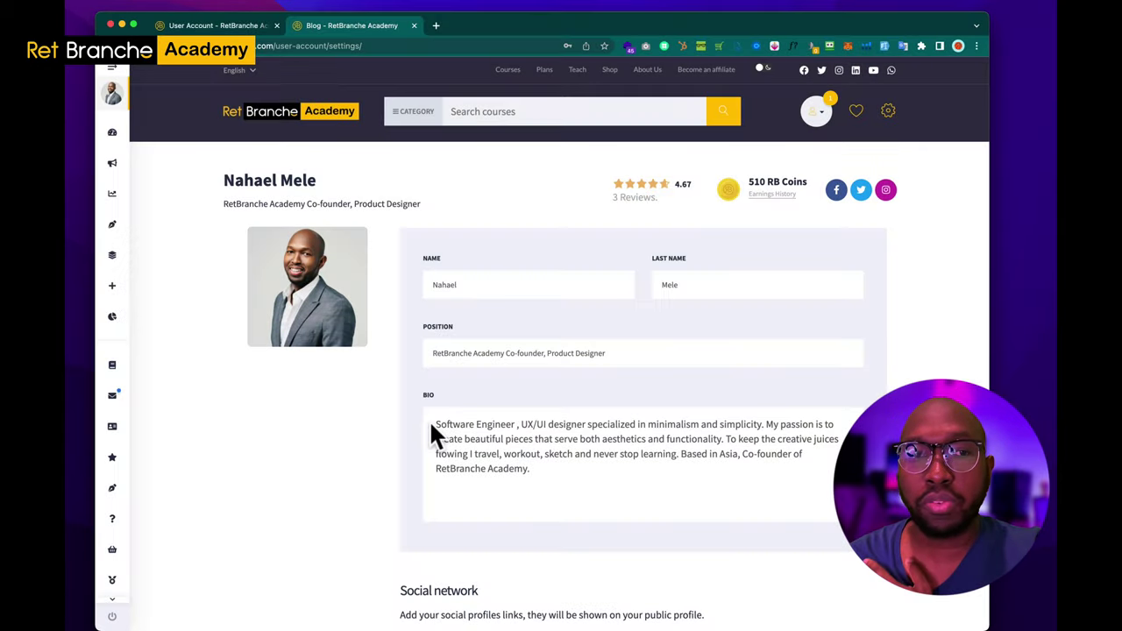
# Save the profile settings and return to the profile header
pyautogui.scroll(-5, 375, 429)
pyautogui.scroll(-1, 375, 443)
pyautogui.scroll(2, 375, 442)
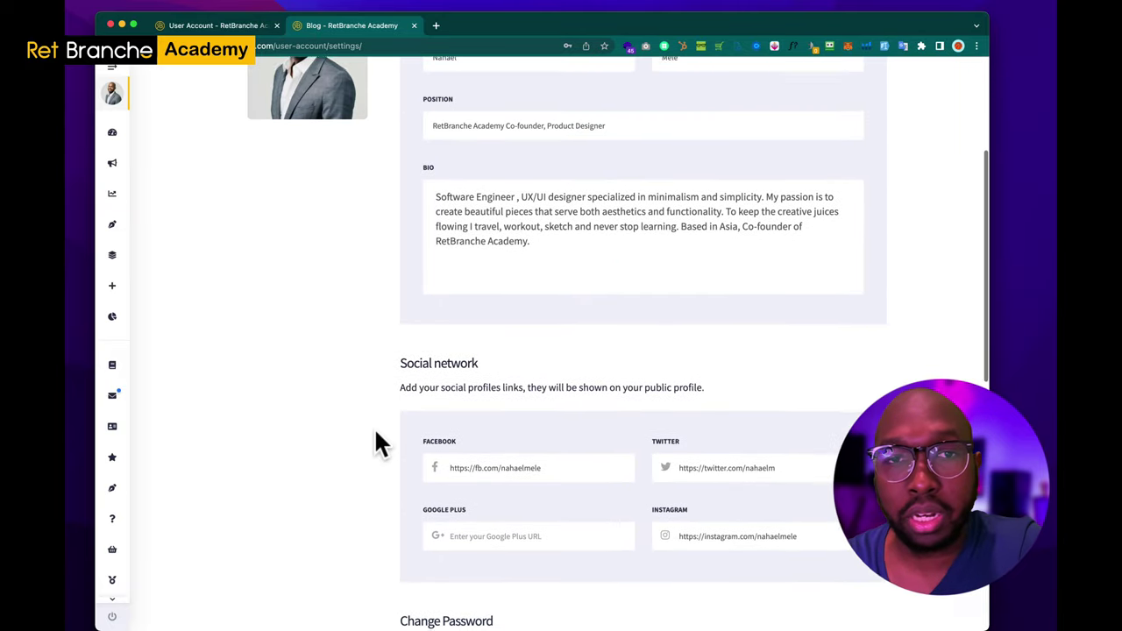
pyautogui.scroll(-5, 375, 442)
pyautogui.scroll(1, 375, 442)
pyautogui.scroll(2, 412, 417)
pyautogui.click(463, 421)
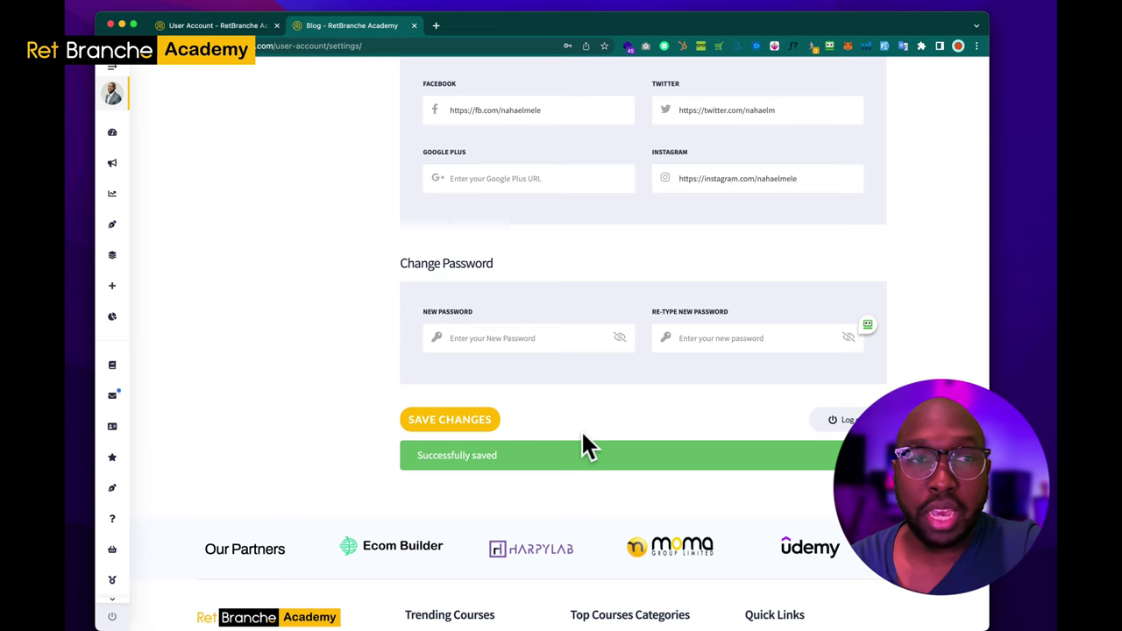
pyautogui.scroll(10, 584, 443)
pyautogui.scroll(1, 582, 430)
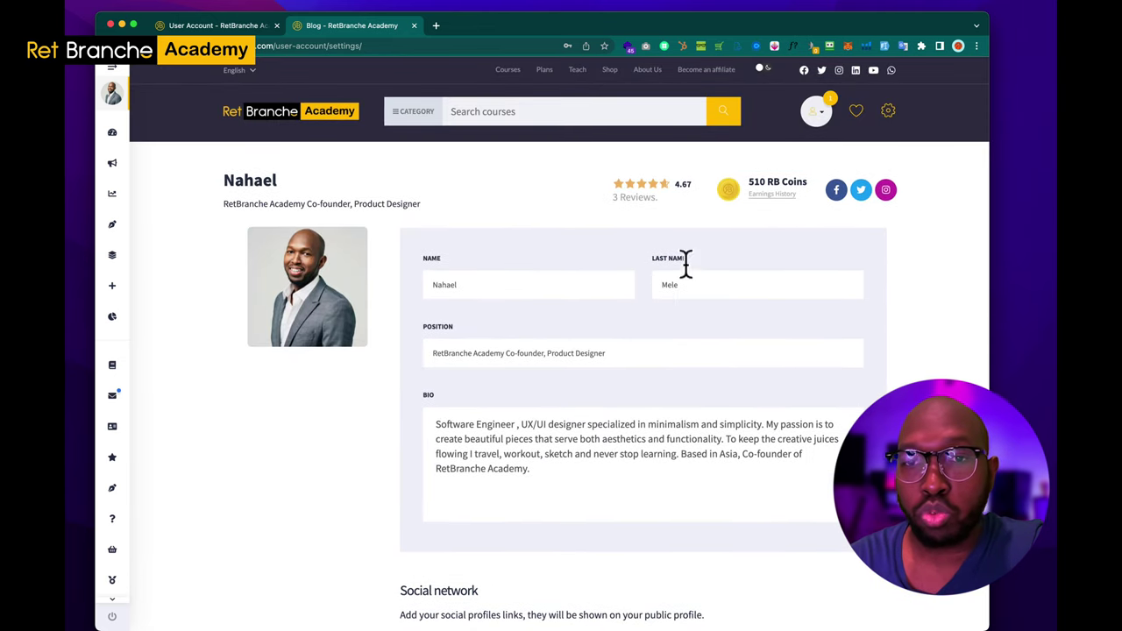